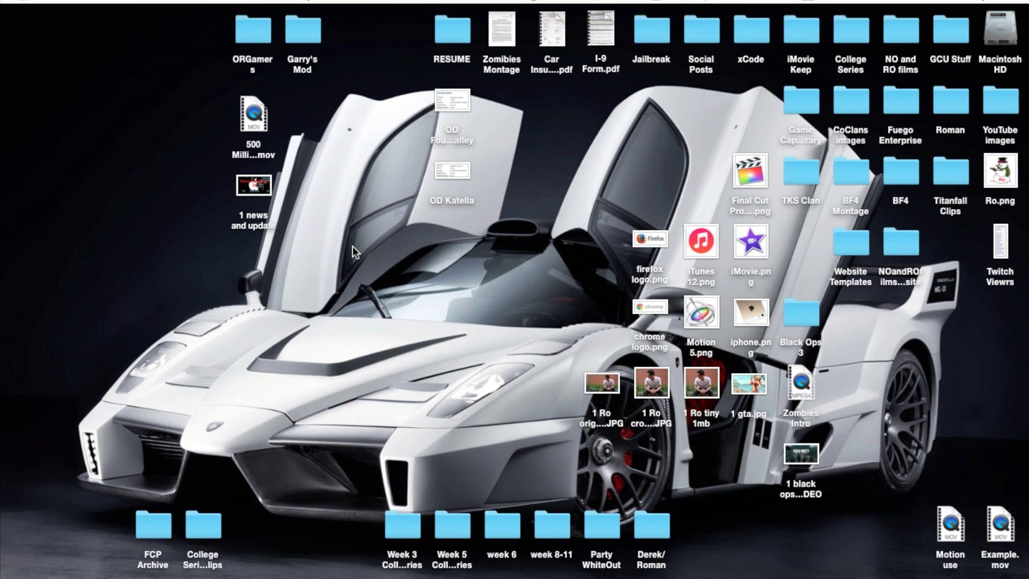
# Bring up the Dock at the left screen edge to reach Final Cut Pro.
pyautogui.moveTo(1, 64)
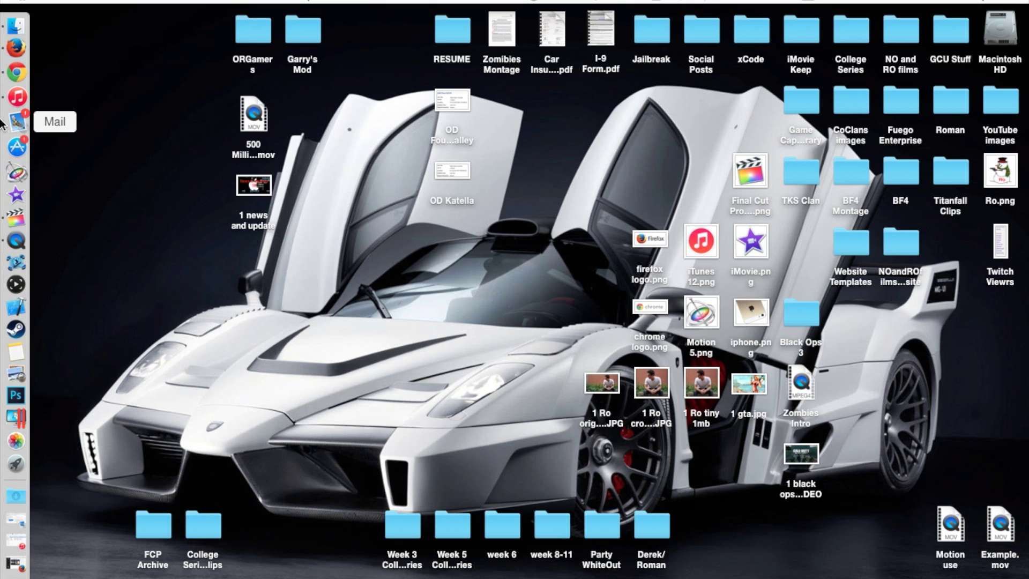
# Launch Final Cut Pro and open the 'Final Cut Pro 10.2 Tutorial' project's timeline.
pyautogui.click(16, 215)
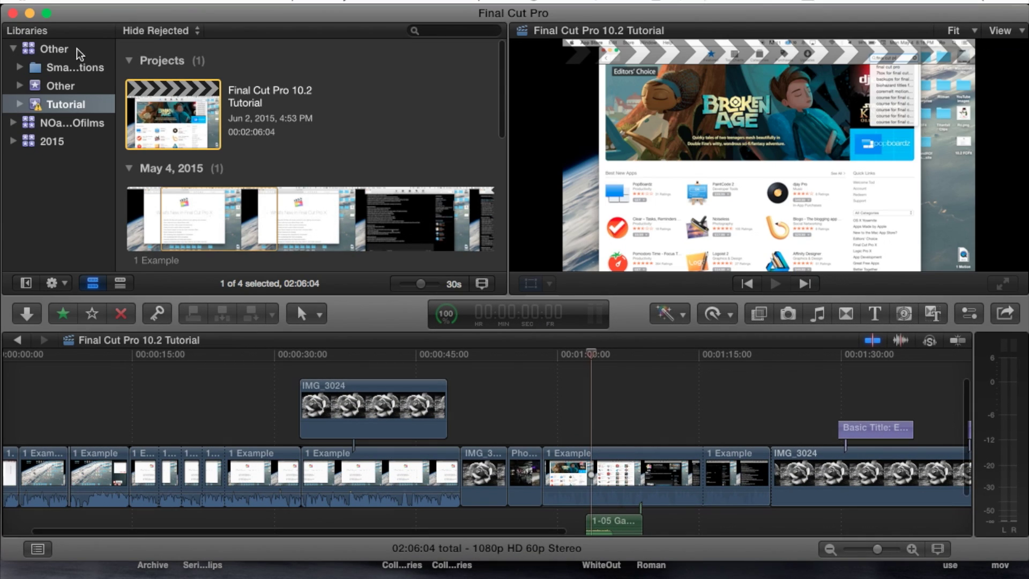
pyautogui.click(213, 132)
pyautogui.click(572, 369)
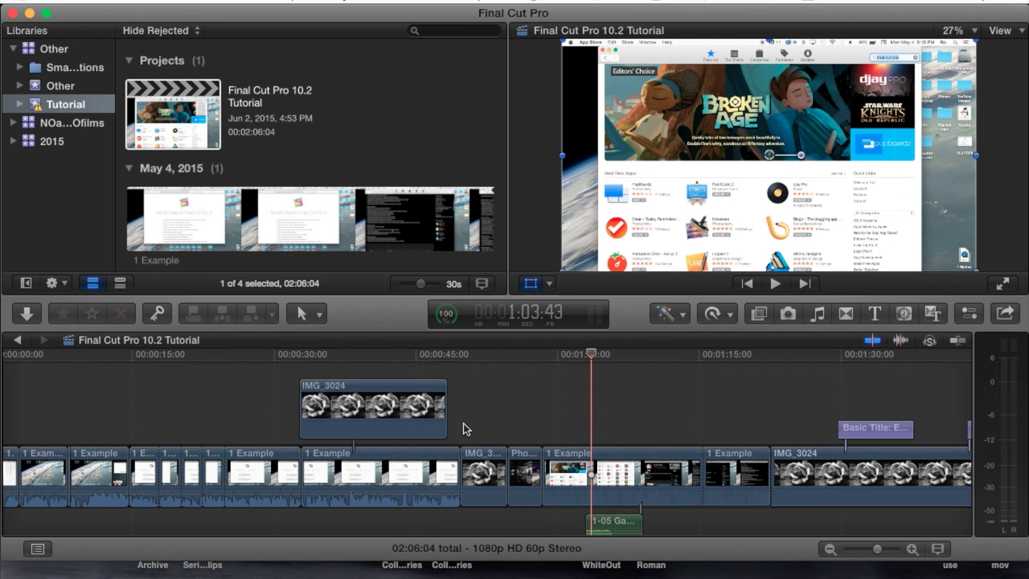
# Scroll to the timeline's end and select the 1 Example clip in the browser.
pyautogui.hscroll(15, 464, 423)
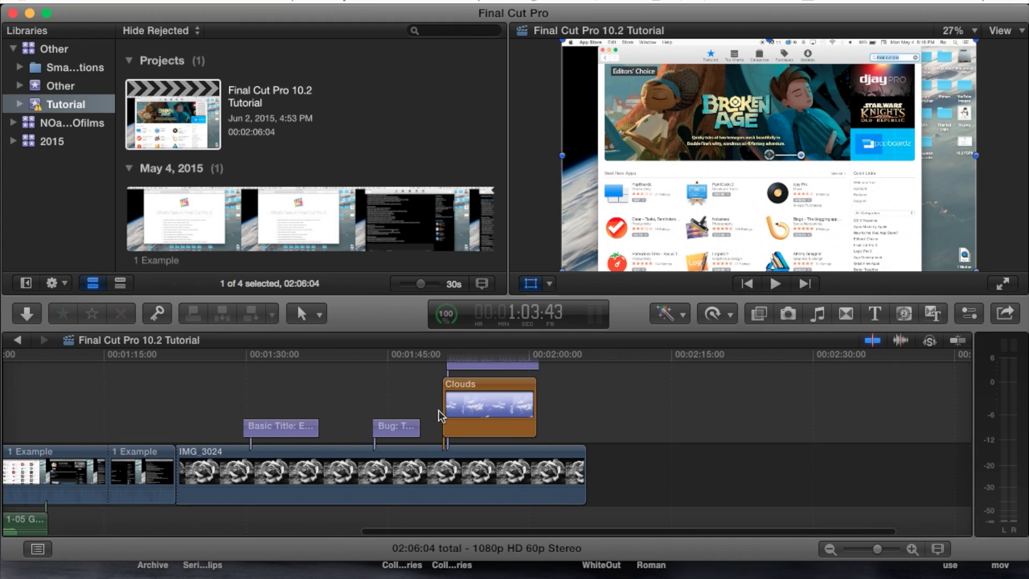
pyautogui.hscroll(3, 467, 403)
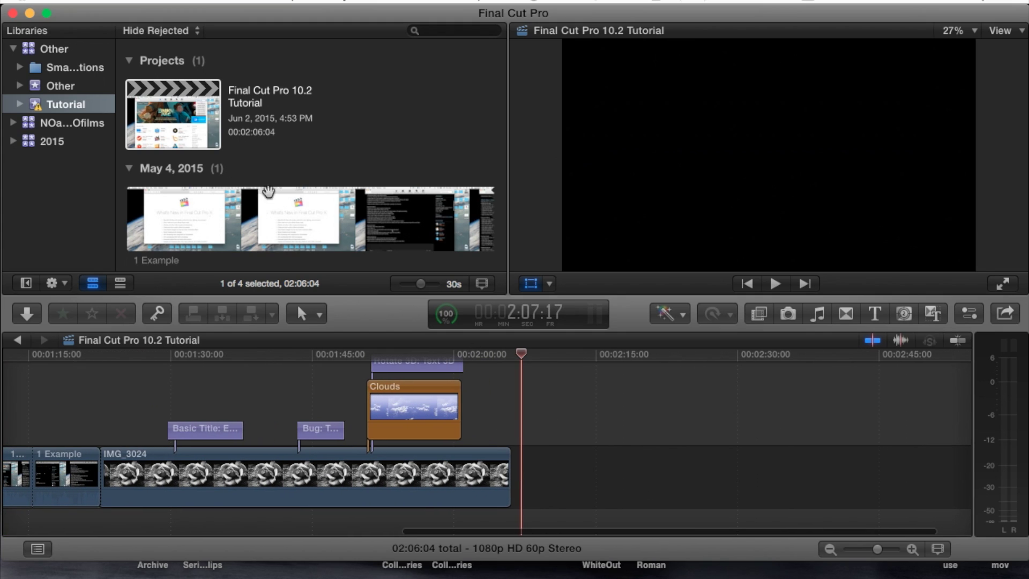
pyautogui.click(206, 213)
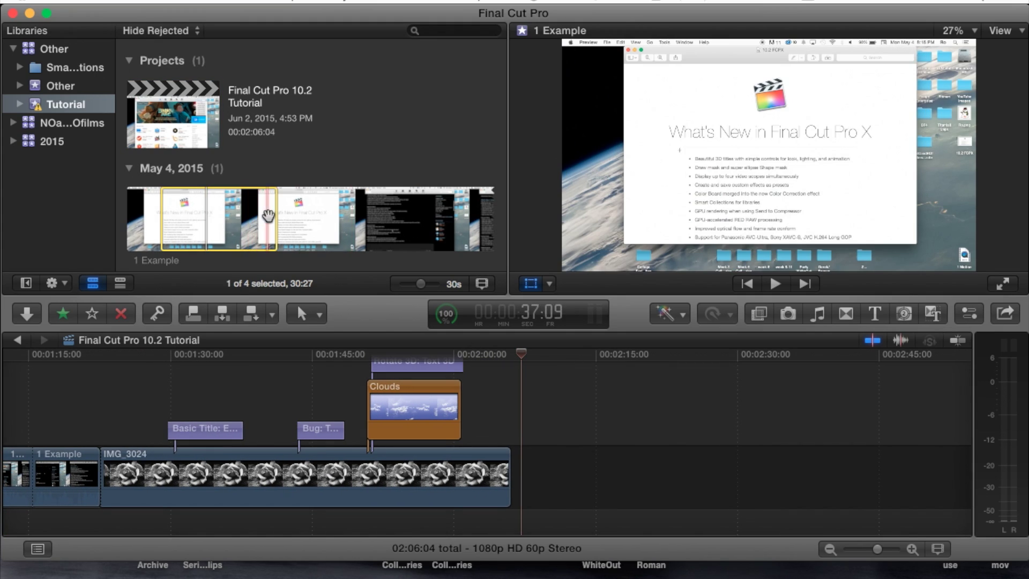
# Trim the 1 Example range to about five seconds and append it after the last clip.
pyautogui.moveTo(268, 215); pyautogui.dragTo(564, 468)
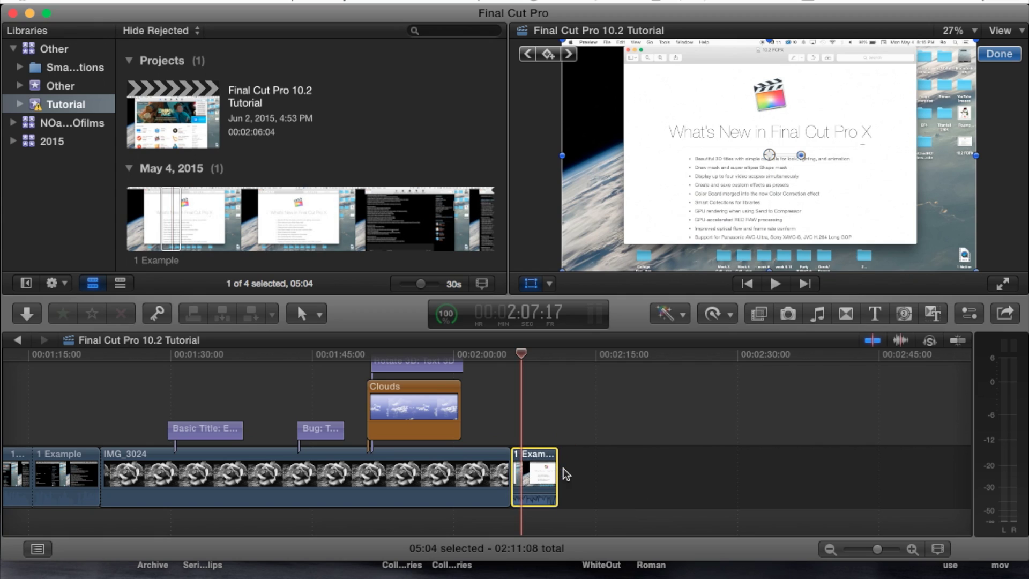
pyautogui.click(622, 427)
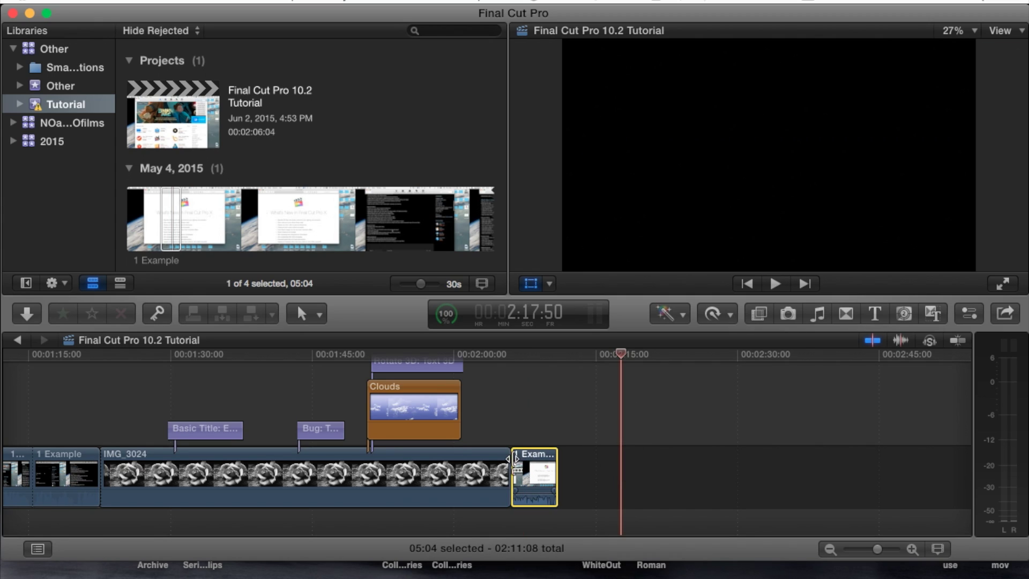
# Show the appended clip's Inspector settings and move the playhead back onto the clip.
pyautogui.click(969, 314)
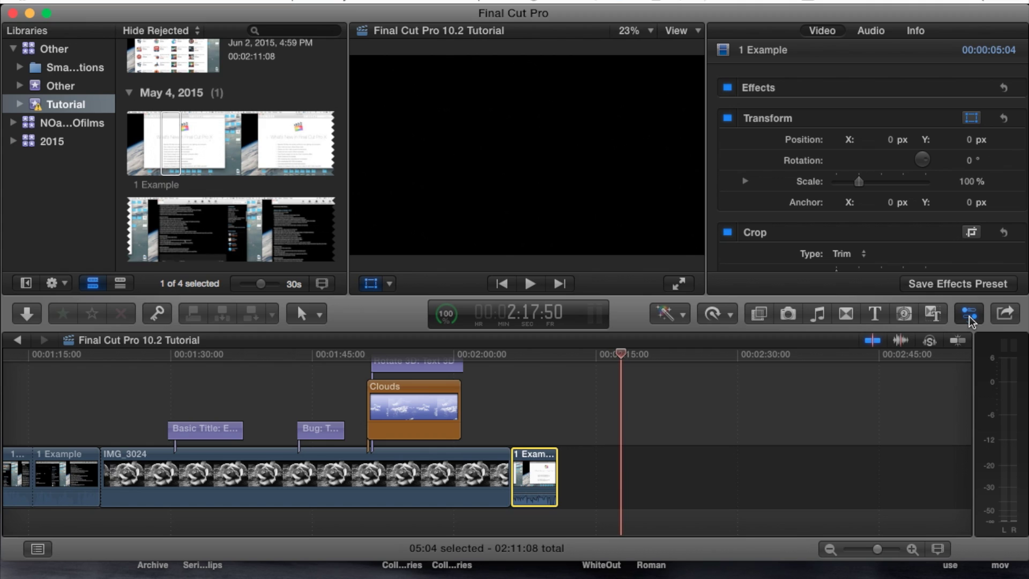
pyautogui.click(971, 318)
pyautogui.click(973, 312)
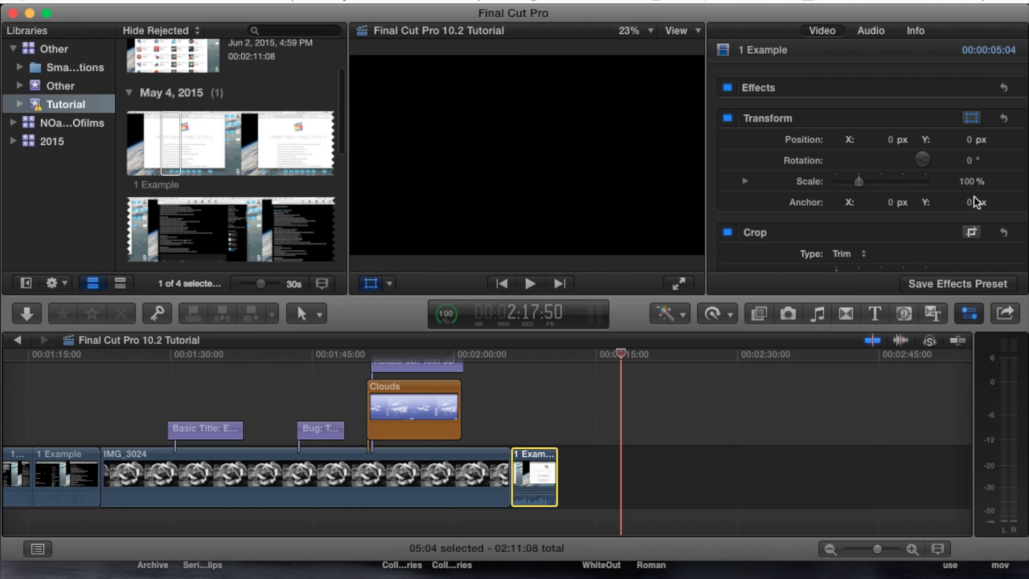
pyautogui.click(883, 79)
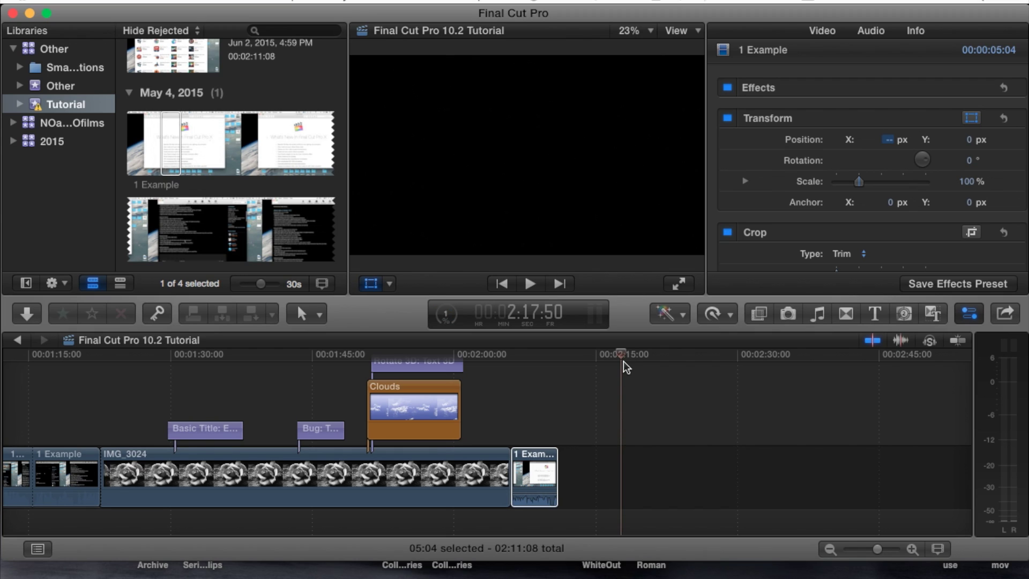
pyautogui.moveTo(623, 355); pyautogui.dragTo(532, 359)
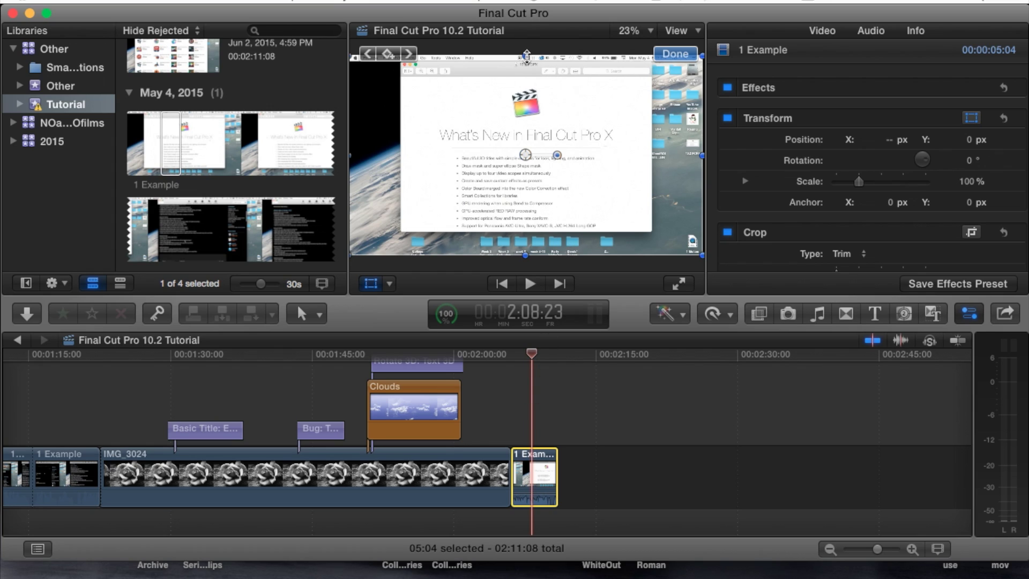
# Toggle the Transform on-screen controls and drag the clip to X -10 px at 100% scale.
pyautogui.click(853, 116)
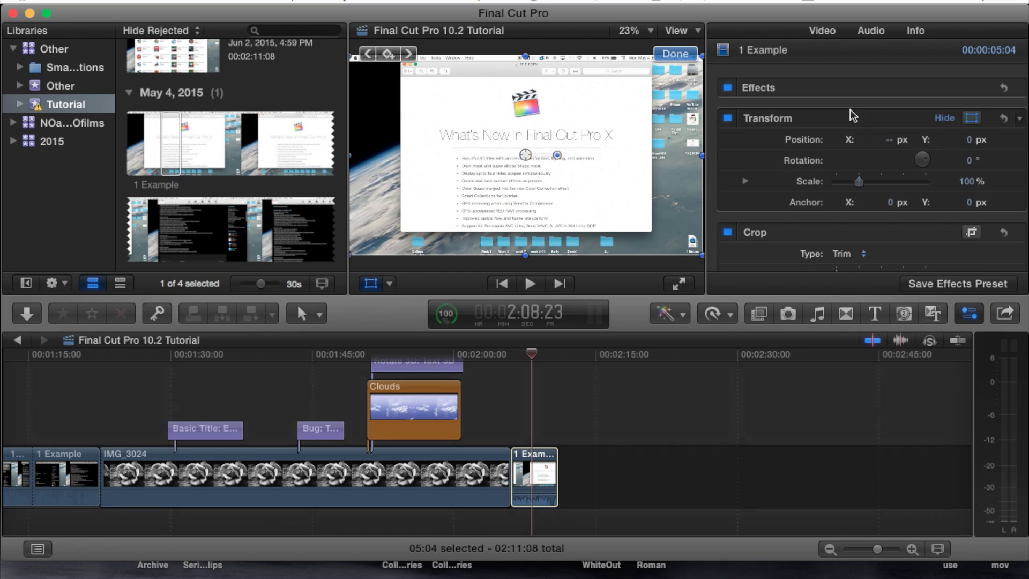
pyautogui.click(973, 120)
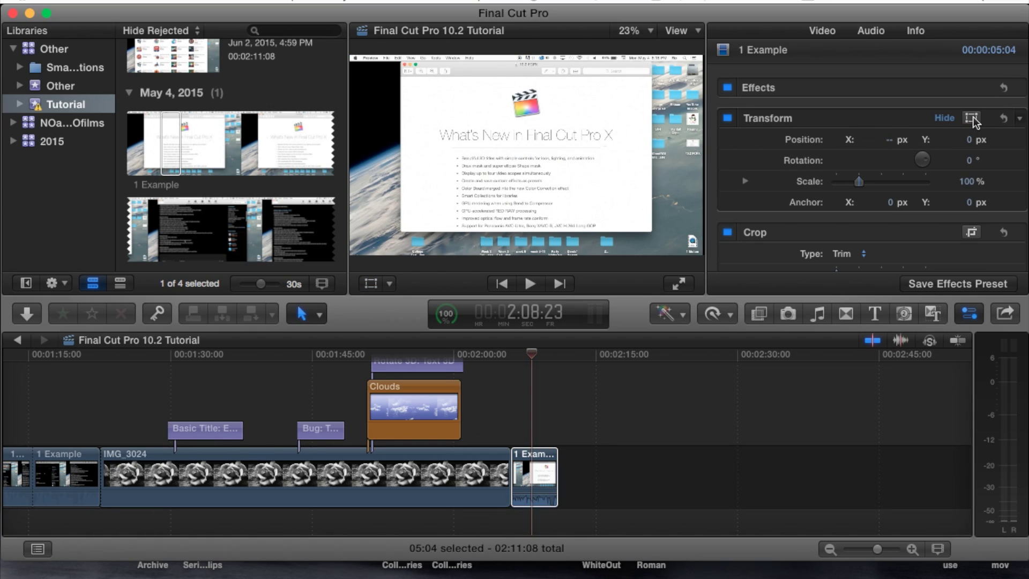
pyautogui.click(973, 120)
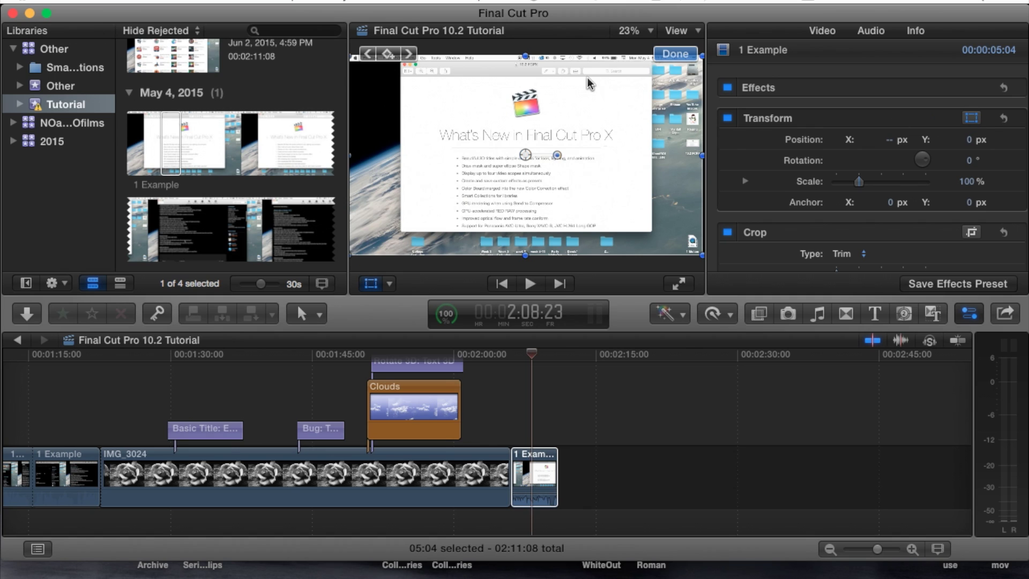
pyautogui.moveTo(526, 56); pyautogui.dragTo(578, 55)
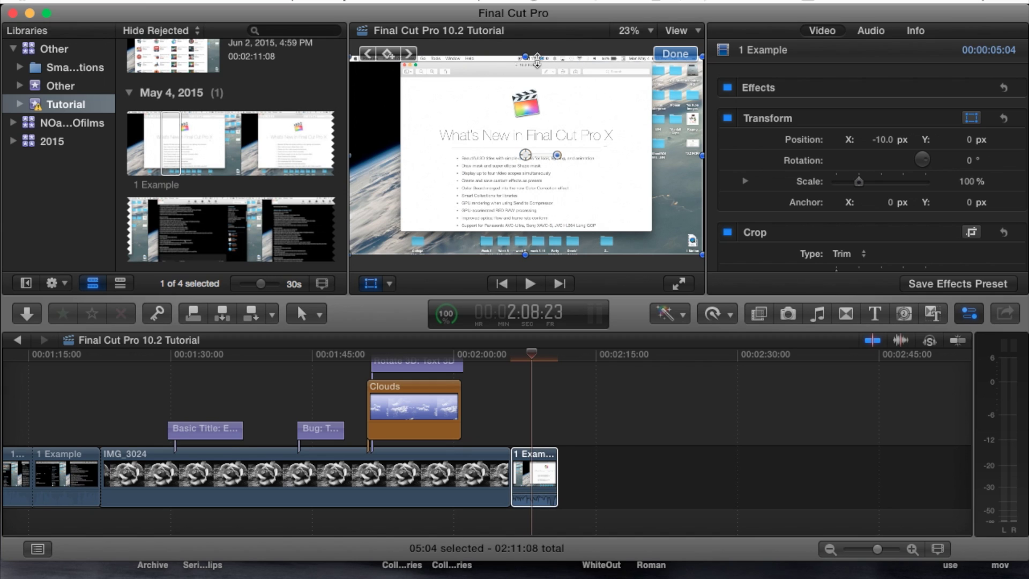
# Drag the viewer handles to scale the clip to 87.07%, leaving rotation at -359.7°.
pyautogui.moveTo(526, 55)
pyautogui.mouseDown()
pyautogui.moveTo(531, 71)
pyautogui.moveTo(526, 56)
pyautogui.mouseUp()
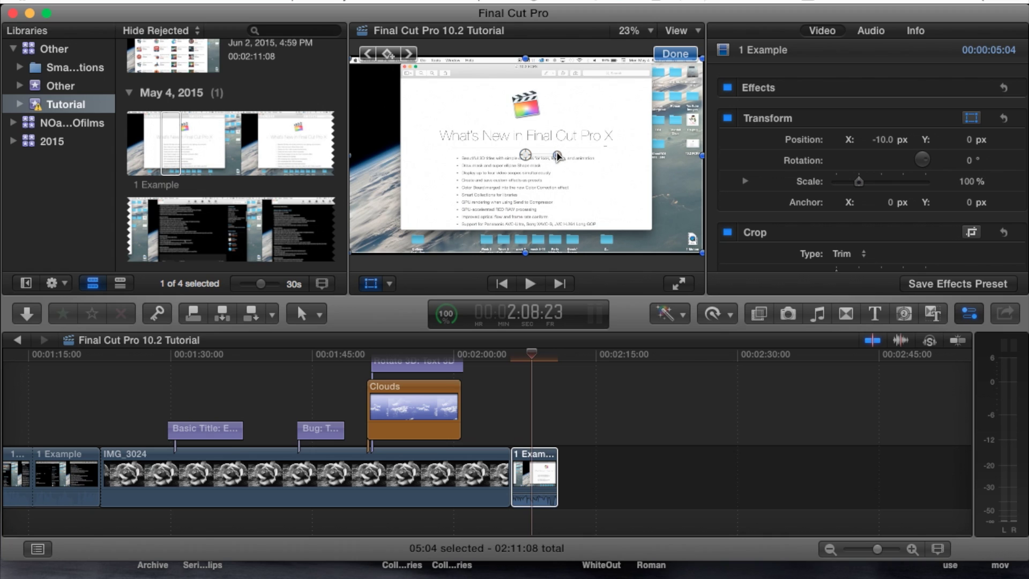
pyautogui.moveTo(558, 155); pyautogui.dragTo(587, 154)
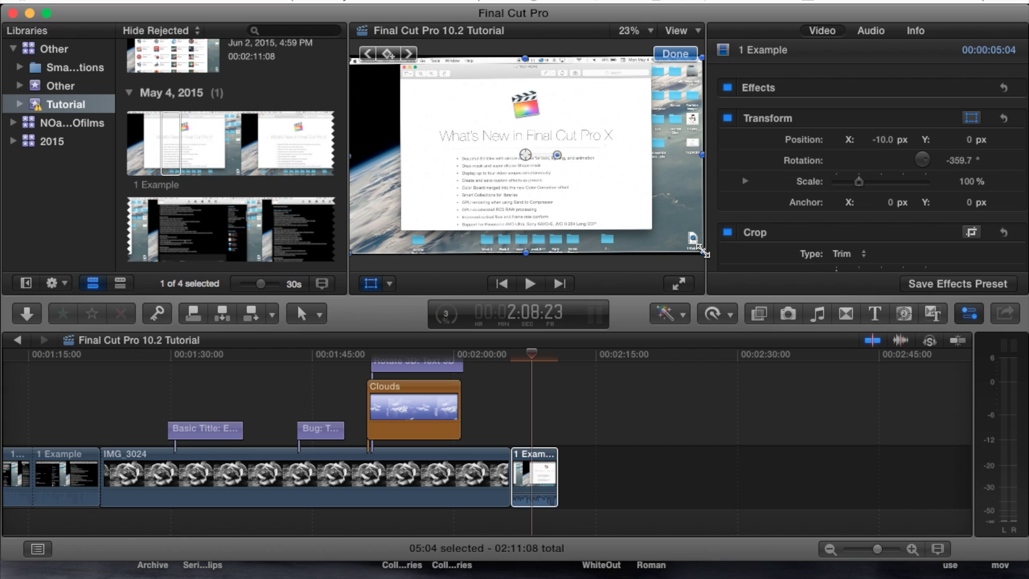
pyautogui.moveTo(703, 251); pyautogui.dragTo(683, 241)
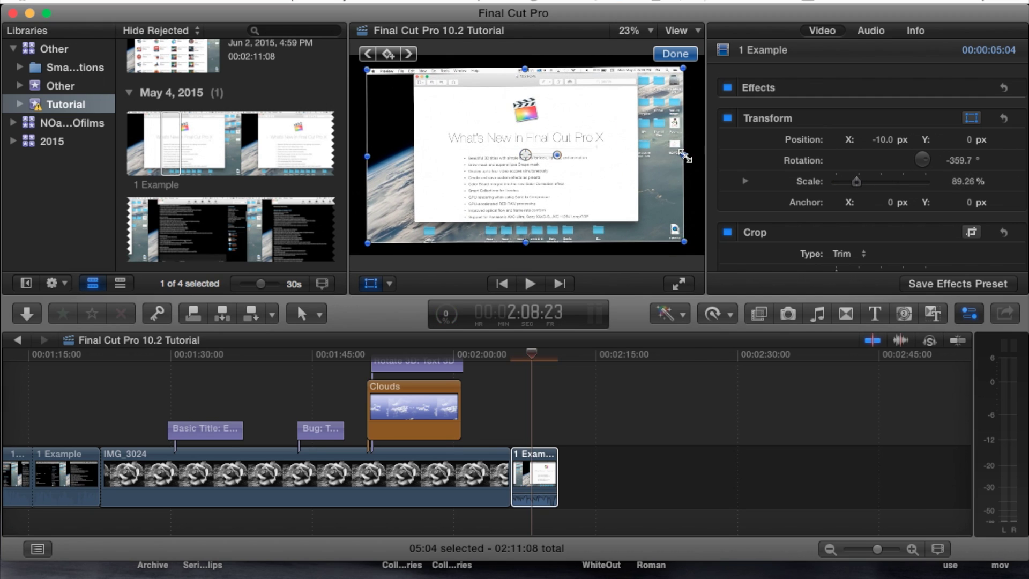
pyautogui.moveTo(685, 155); pyautogui.dragTo(657, 145)
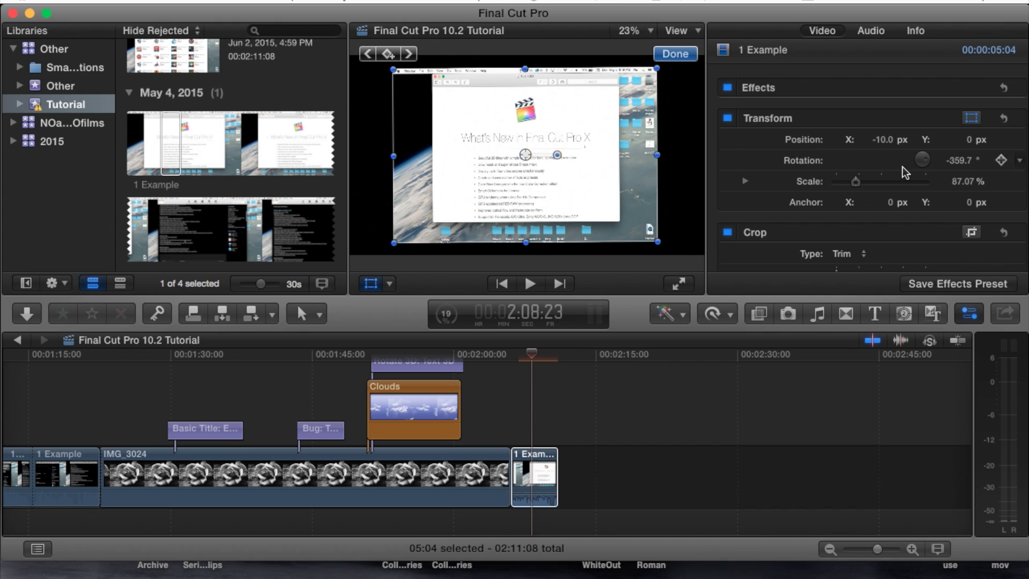
# Set the clip's rotation to exactly 0° in the Inspector's Rotation field.
pyautogui.moveTo(559, 157); pyautogui.dragTo(648, 159)
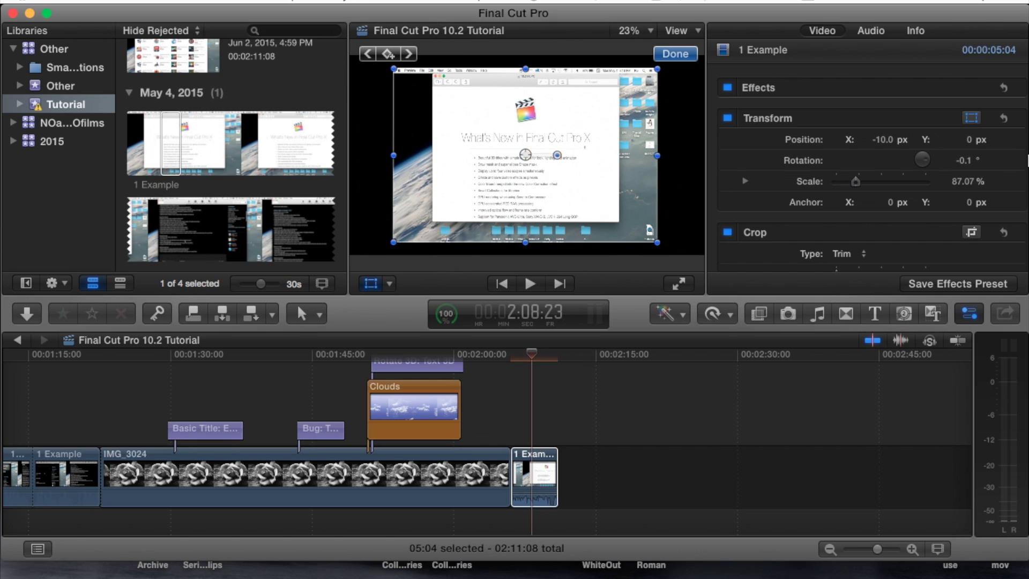
pyautogui.click(966, 161)
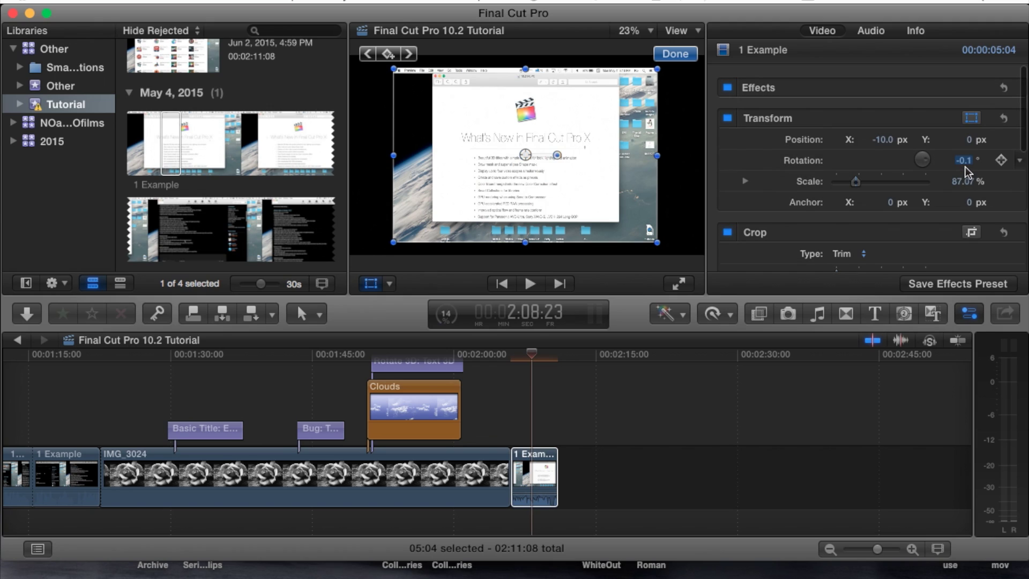
pyautogui.click(964, 161)
pyautogui.write('-1.1')
pyautogui.press('Return')
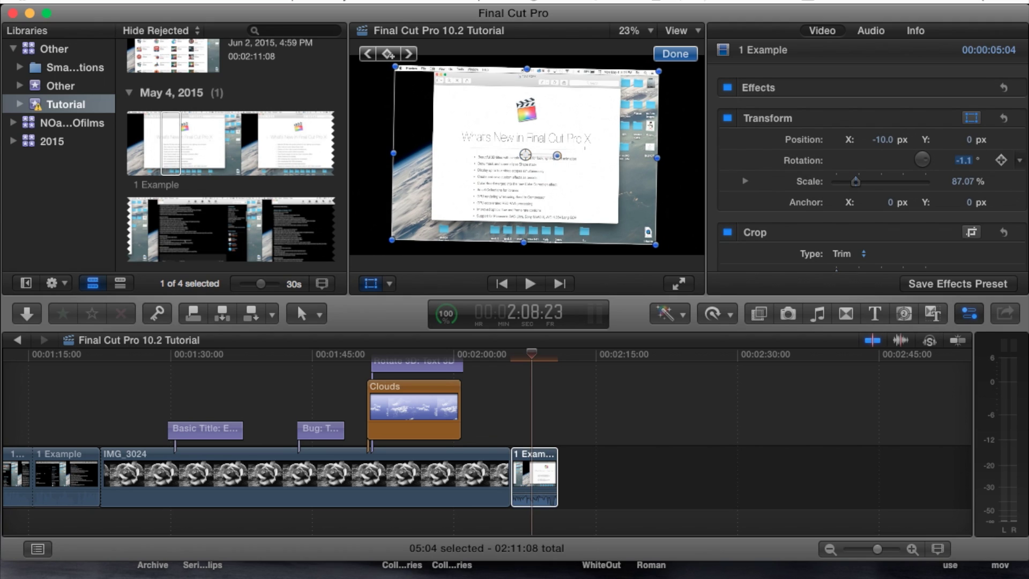
pyautogui.press('super+z')
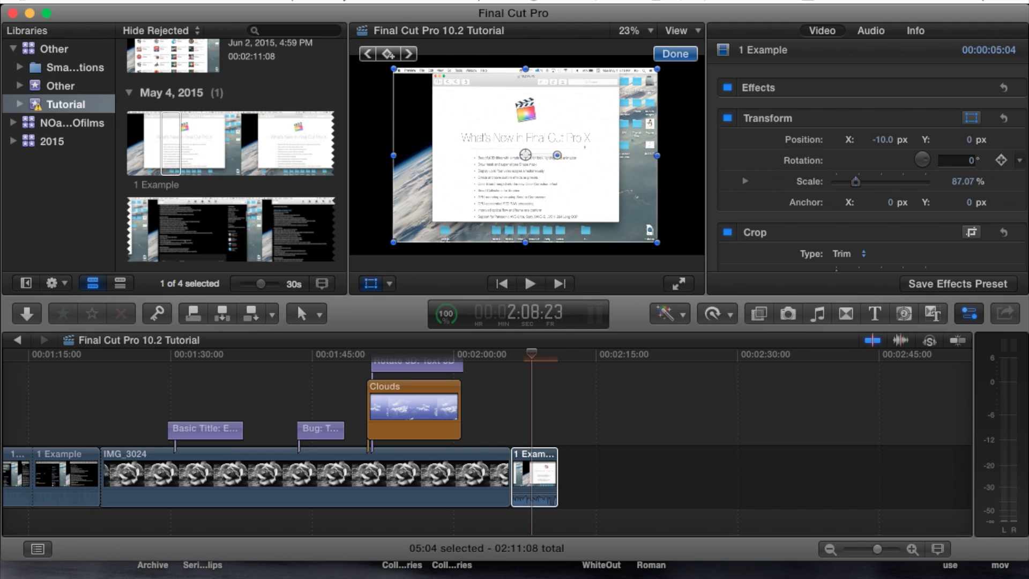
pyautogui.press('Return')
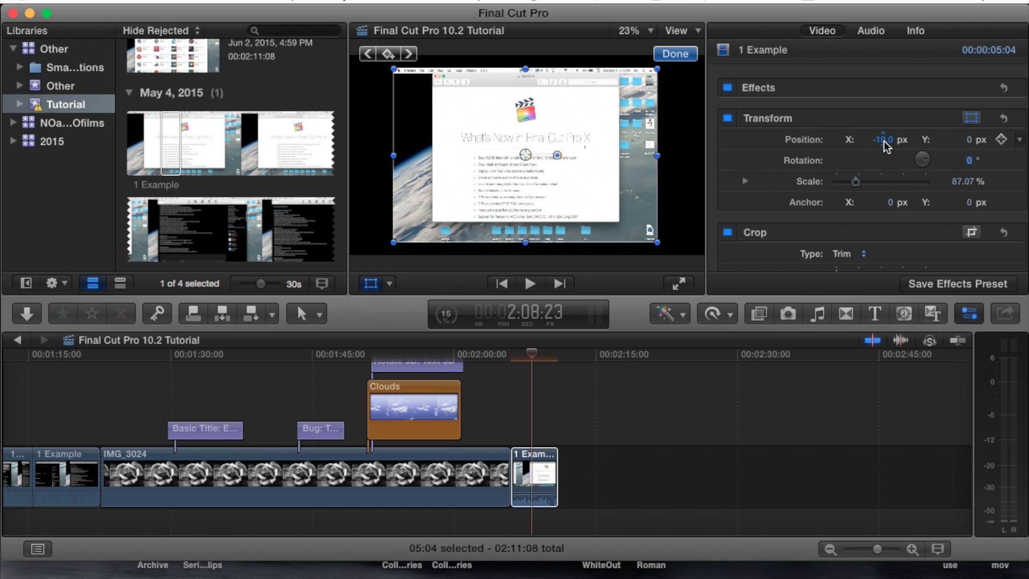
# Move the clip to position X 71.8 px, Y 11.1 px via the Inspector and viewer.
pyautogui.scroll(-1, 885, 147)
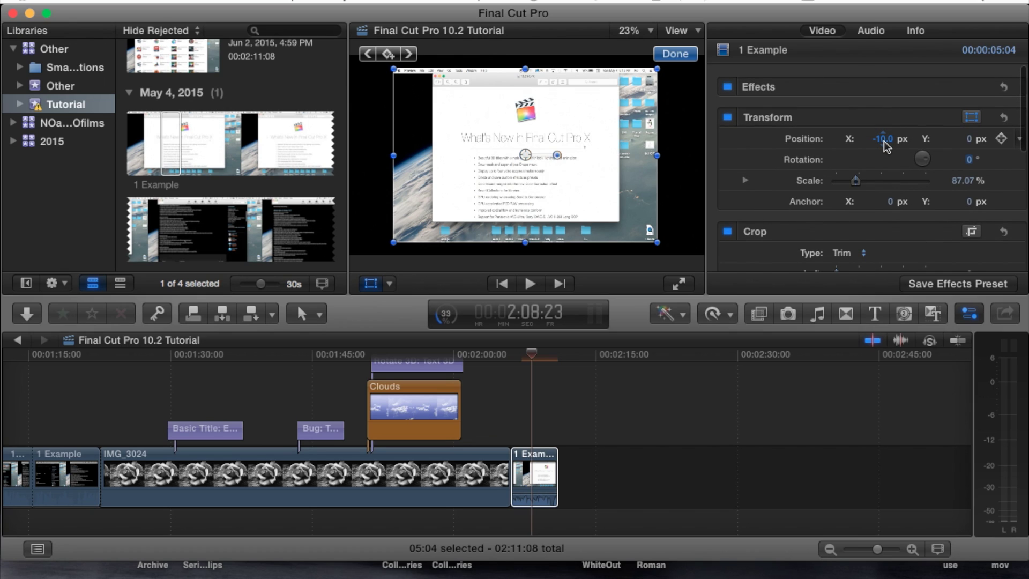
pyautogui.scroll(1, 887, 148)
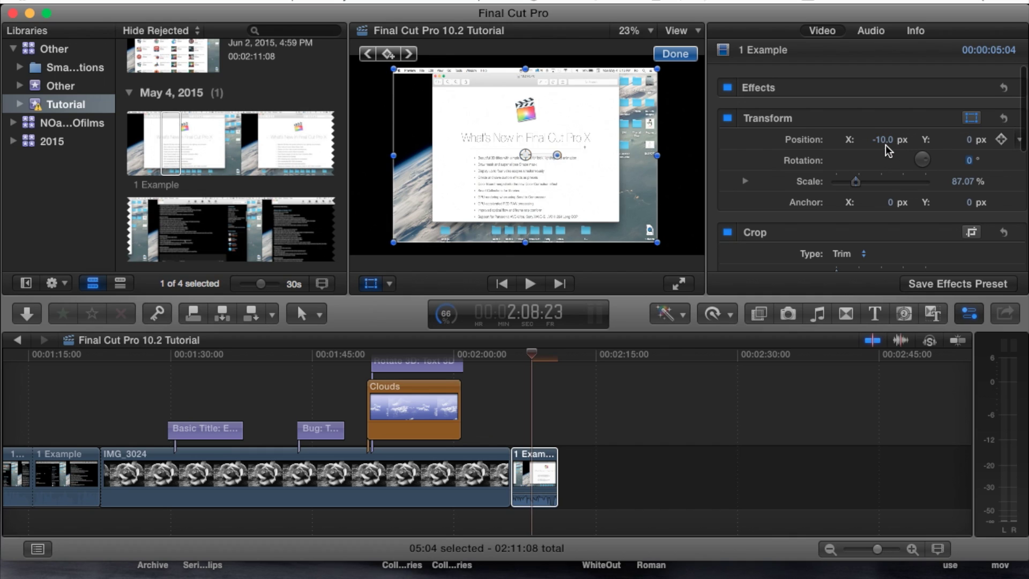
pyautogui.click(886, 140)
pyautogui.write('-2')
pyautogui.press('Return')
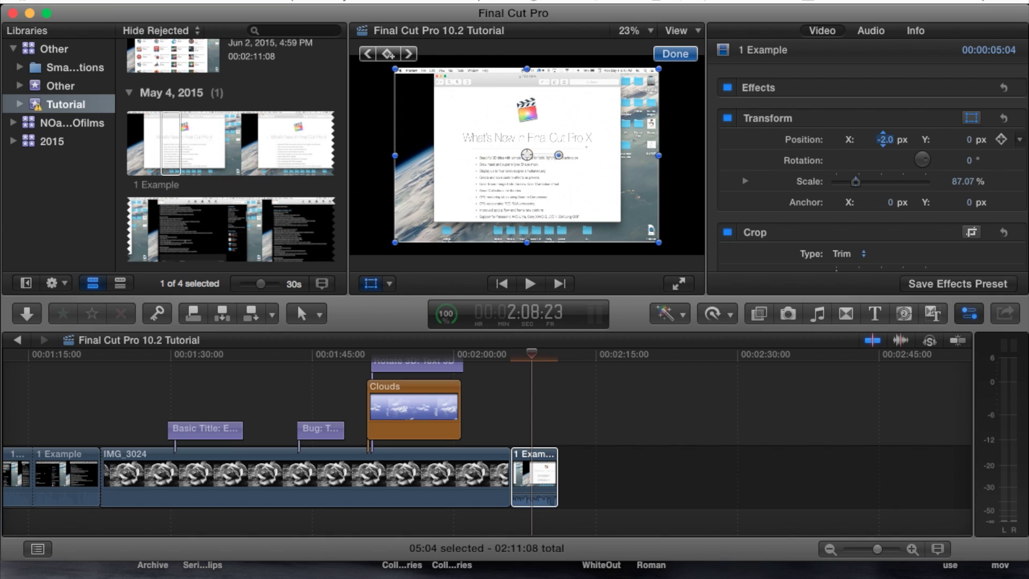
pyautogui.moveTo(884, 139); pyautogui.dragTo(883, 140)
pyautogui.moveTo(529, 122); pyautogui.dragTo(590, 115)
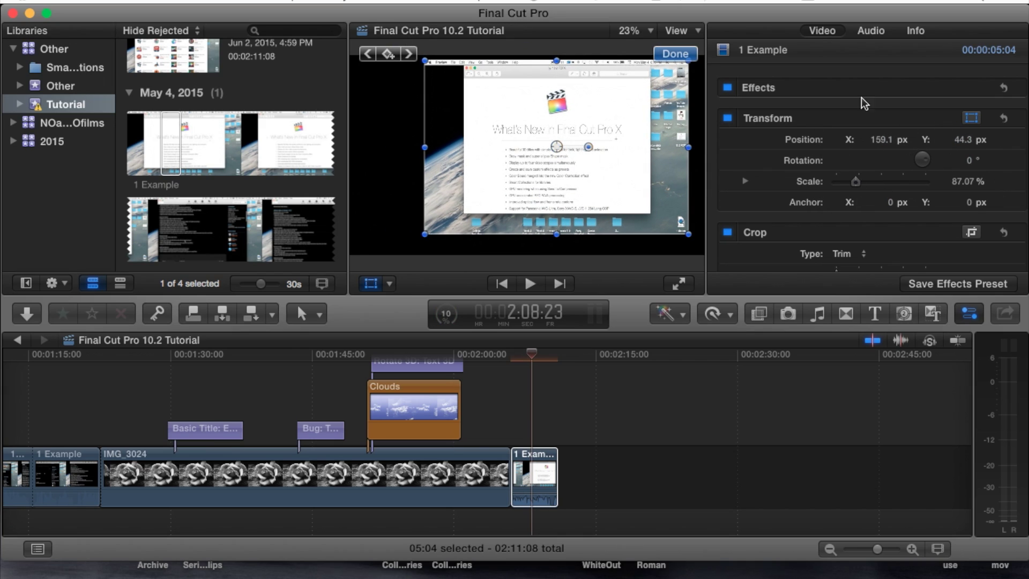
pyautogui.moveTo(588, 108)
pyautogui.mouseDown()
pyautogui.moveTo(568, 114)
pyautogui.moveTo(581, 122)
pyautogui.moveTo(577, 113)
pyautogui.mouseUp()
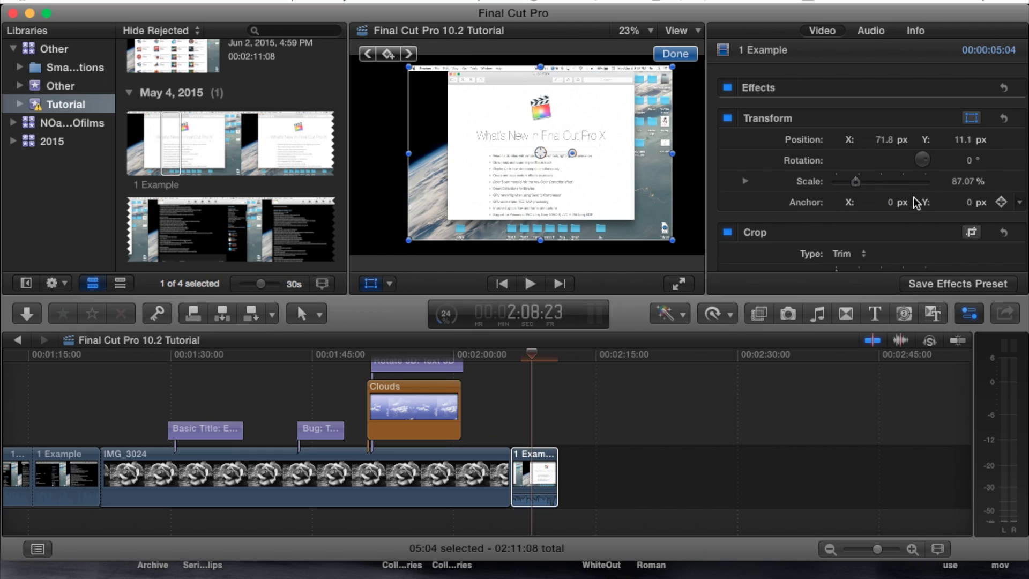
# Expand Scale and set the clip's X scale to 64.93% and Y scale to 66.19%.
pyautogui.click(745, 181)
pyautogui.moveTo(856, 203)
pyautogui.mouseDown()
pyautogui.moveTo(869, 202)
pyautogui.moveTo(846, 204)
pyautogui.mouseUp()
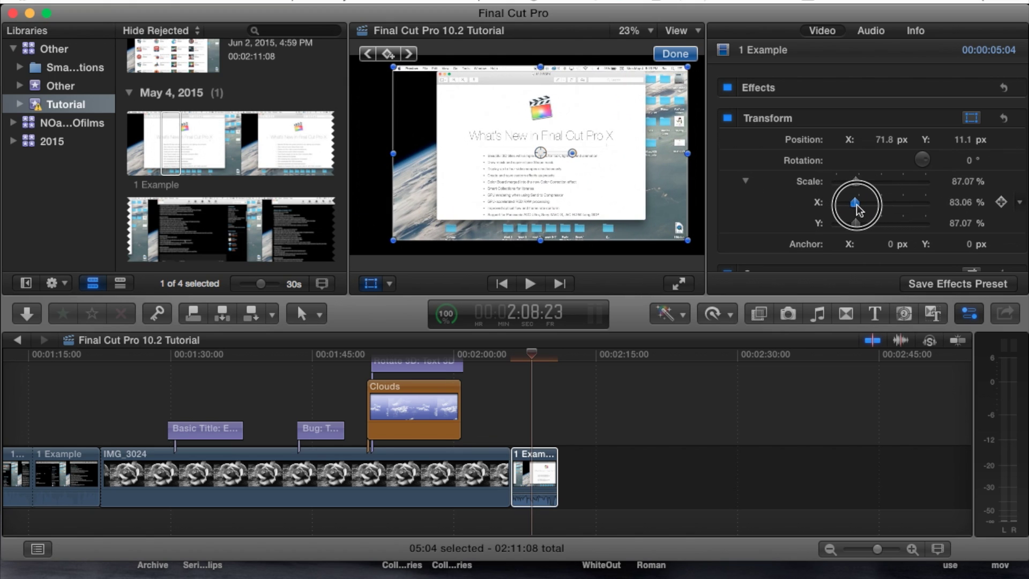
pyautogui.moveTo(856, 205); pyautogui.dragTo(854, 205)
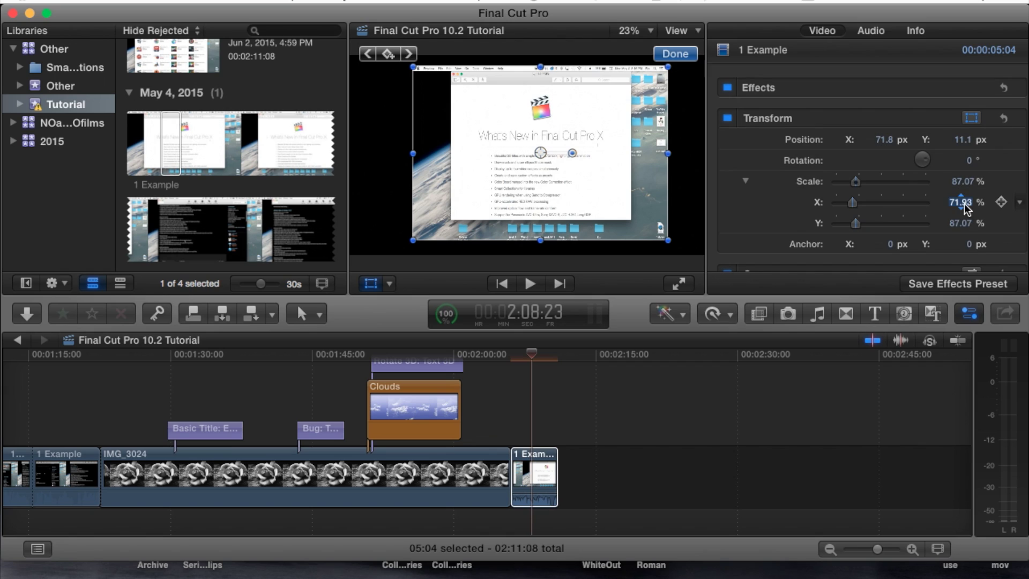
pyautogui.moveTo(970, 209); pyautogui.dragTo(963, 211)
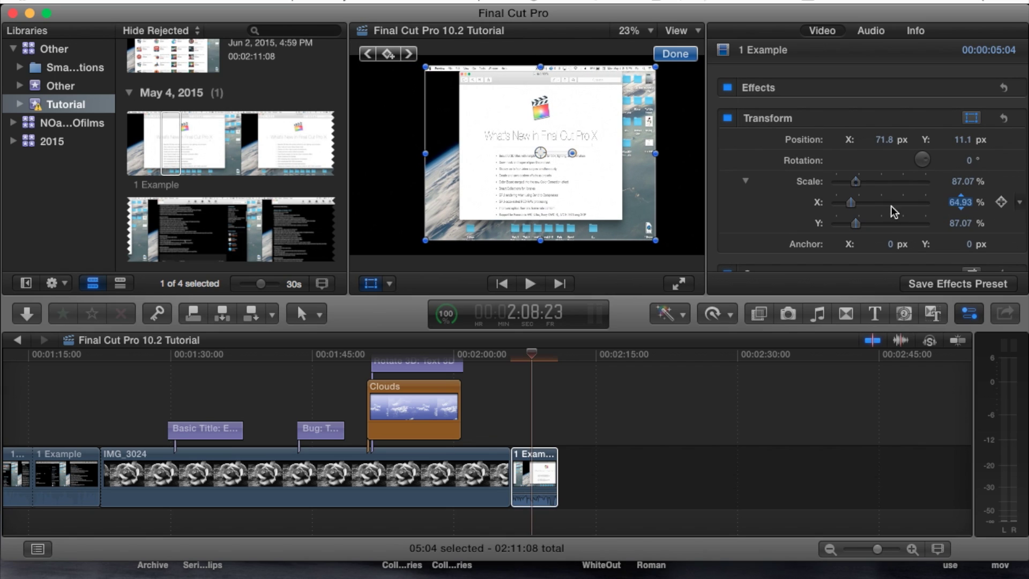
pyautogui.moveTo(856, 225); pyautogui.dragTo(852, 228)
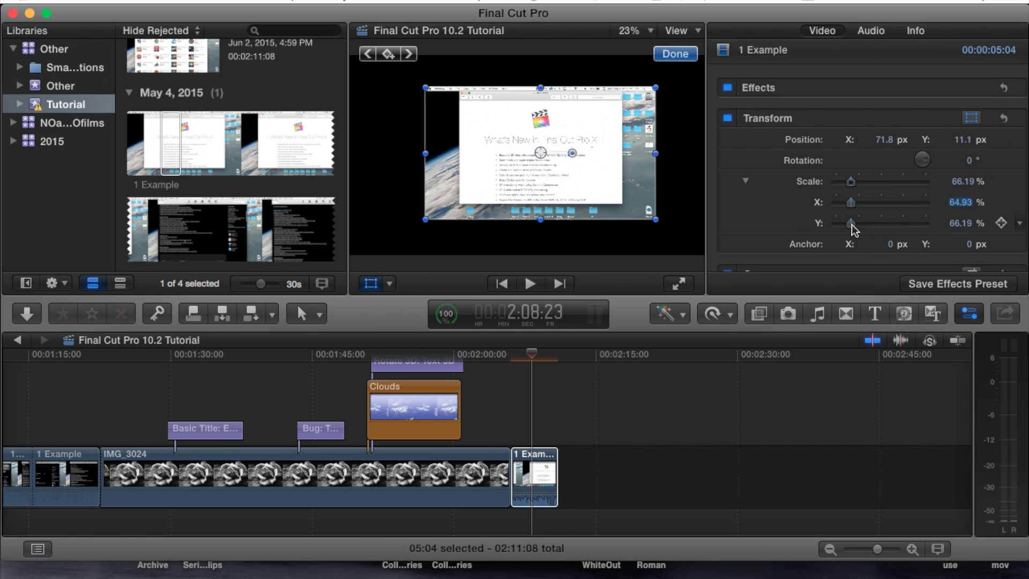